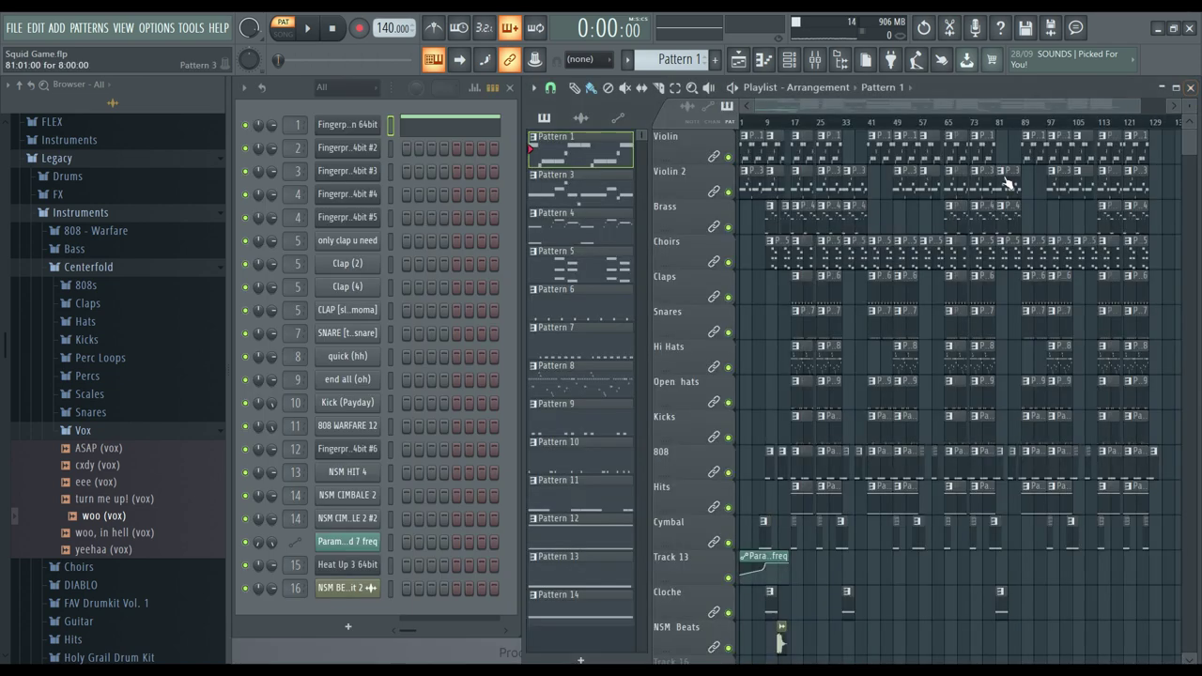
# Step: Open Pattern 1's Fingerprint VST Win 64bit notes in the piano roll, play the melody in pattern mode, and close it
pyautogui.click(463, 129)
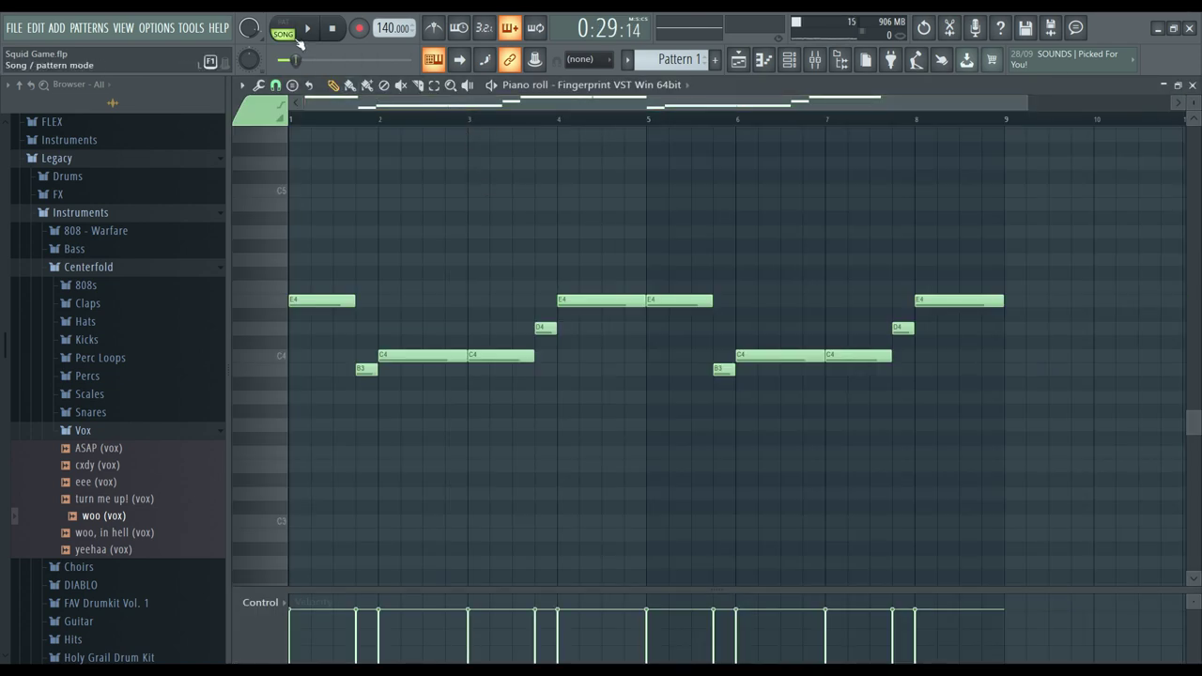
pyautogui.press('space')
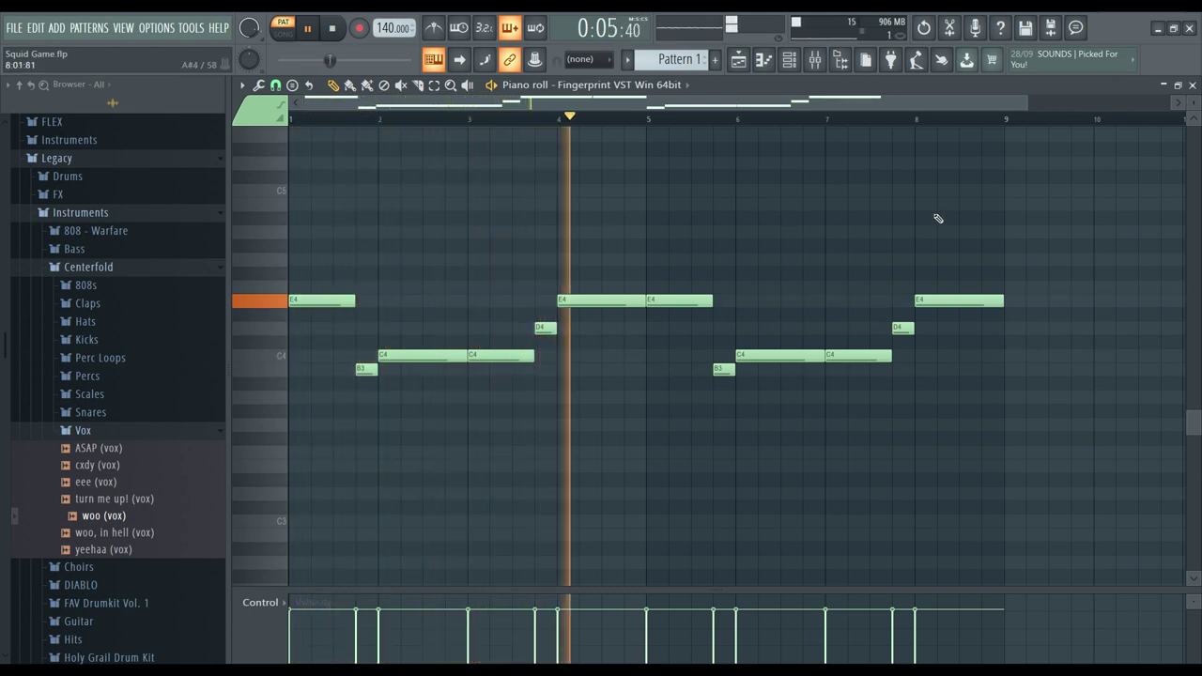
pyautogui.press('space')
pyautogui.click(1191, 85)
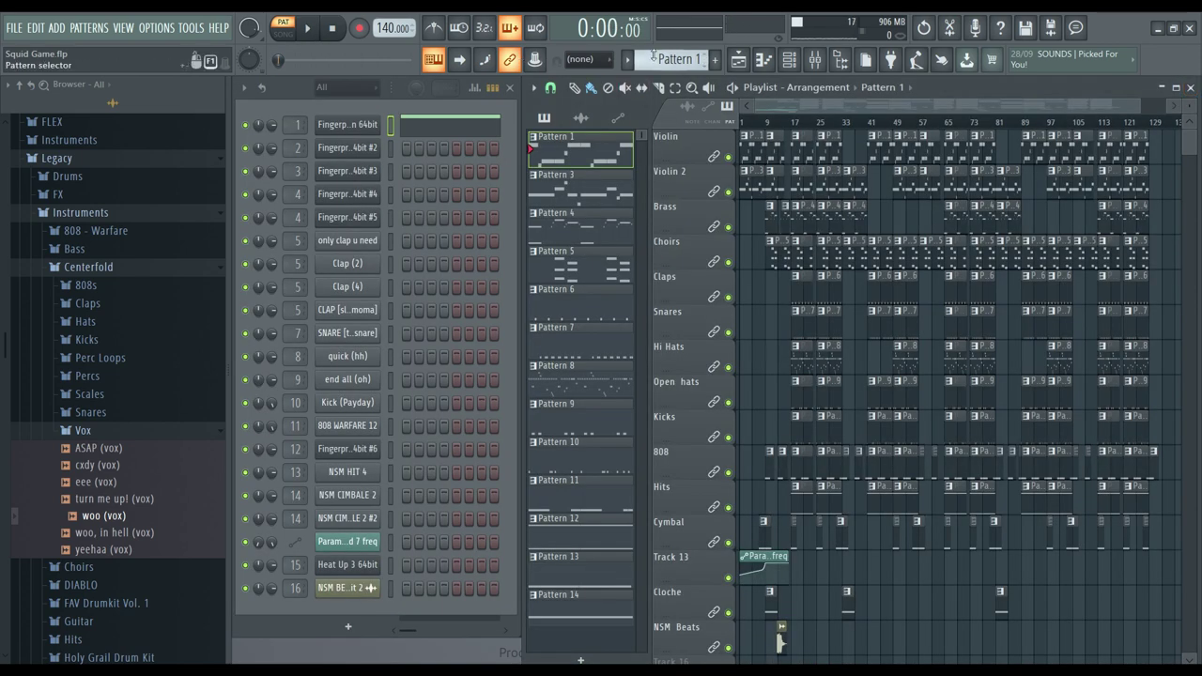
# Step: Switch to Pattern 3 and audition the Fingerprint VST Win 64bit #2 melody in the piano roll
pyautogui.moveTo(663, 58); pyautogui.dragTo(656, 61)
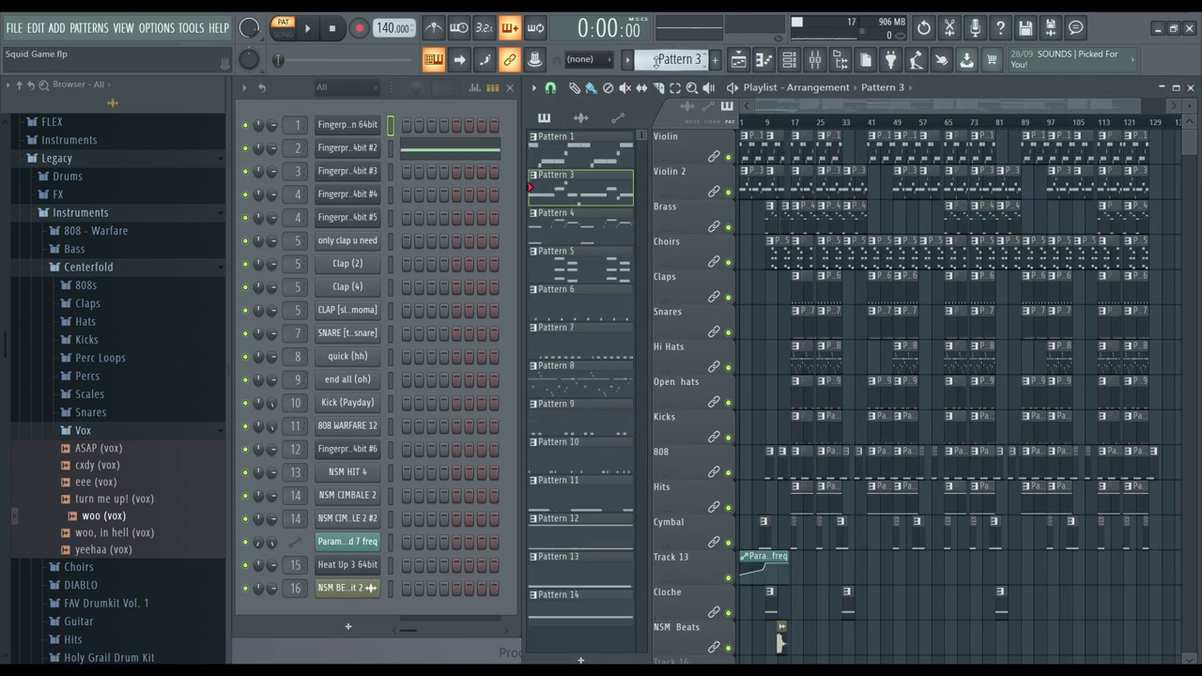
pyautogui.click(465, 149)
pyautogui.press('space')
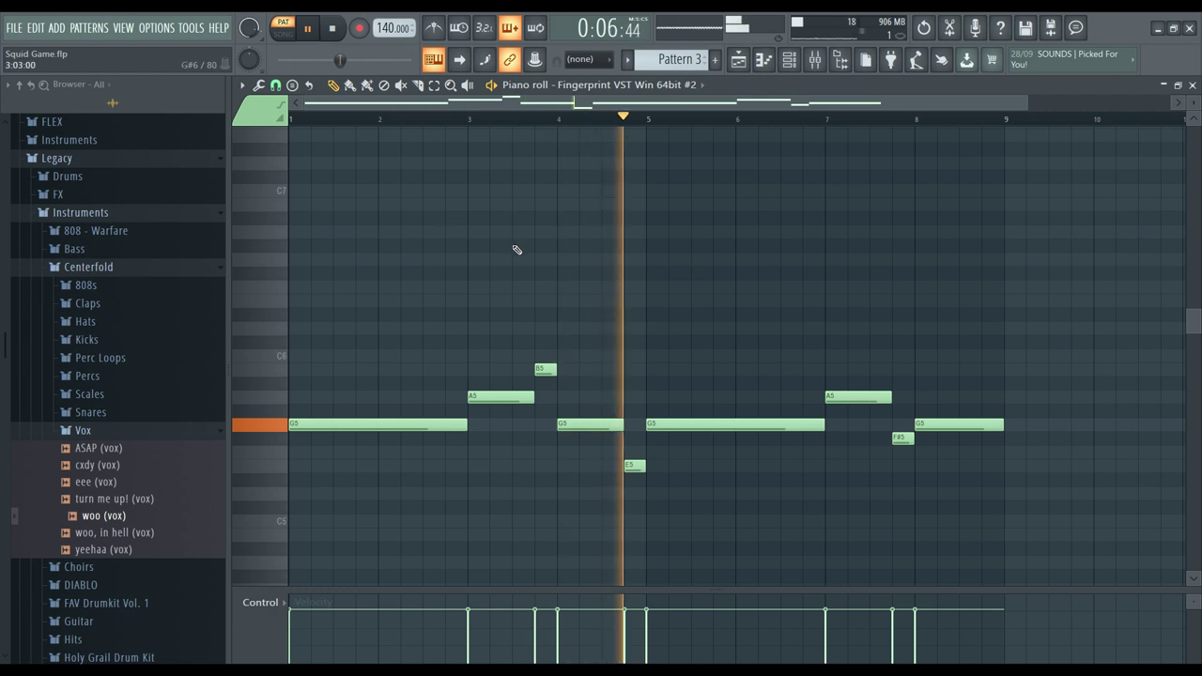
pyautogui.press('space')
pyautogui.click(1193, 84)
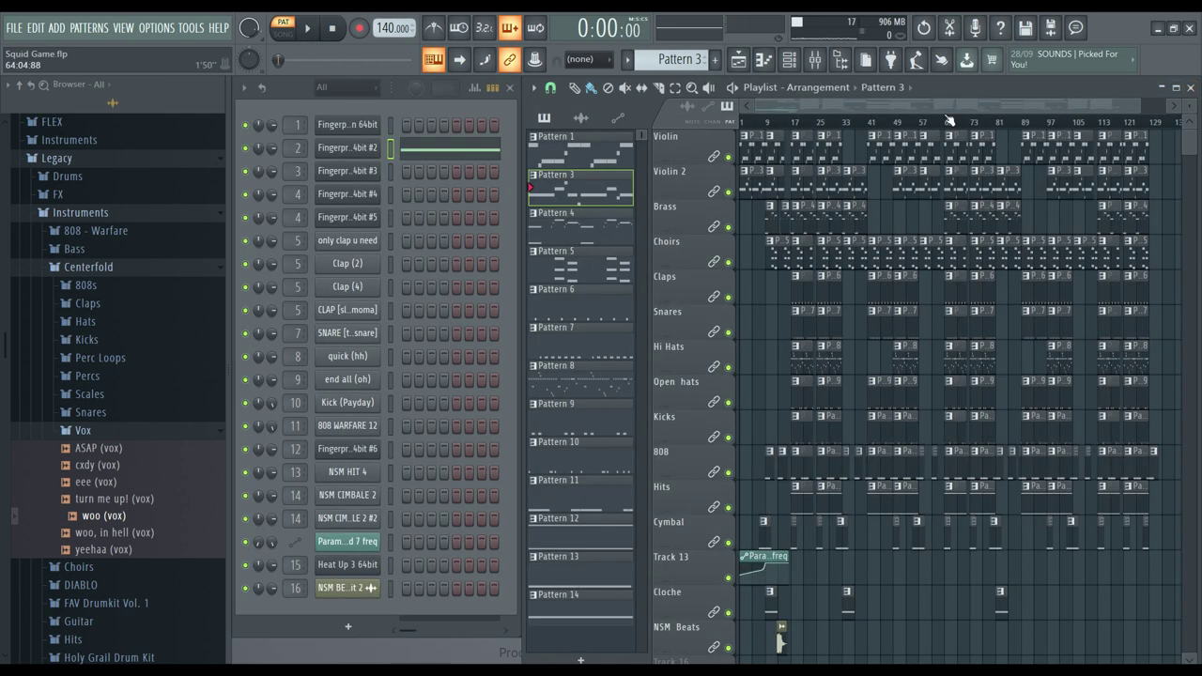
# Step: Switch to Pattern 4 and audition the Fingerprint VST Win 64bit #3 brass notes in the piano roll
pyautogui.scroll(-1, 672, 66)
pyautogui.click(483, 179)
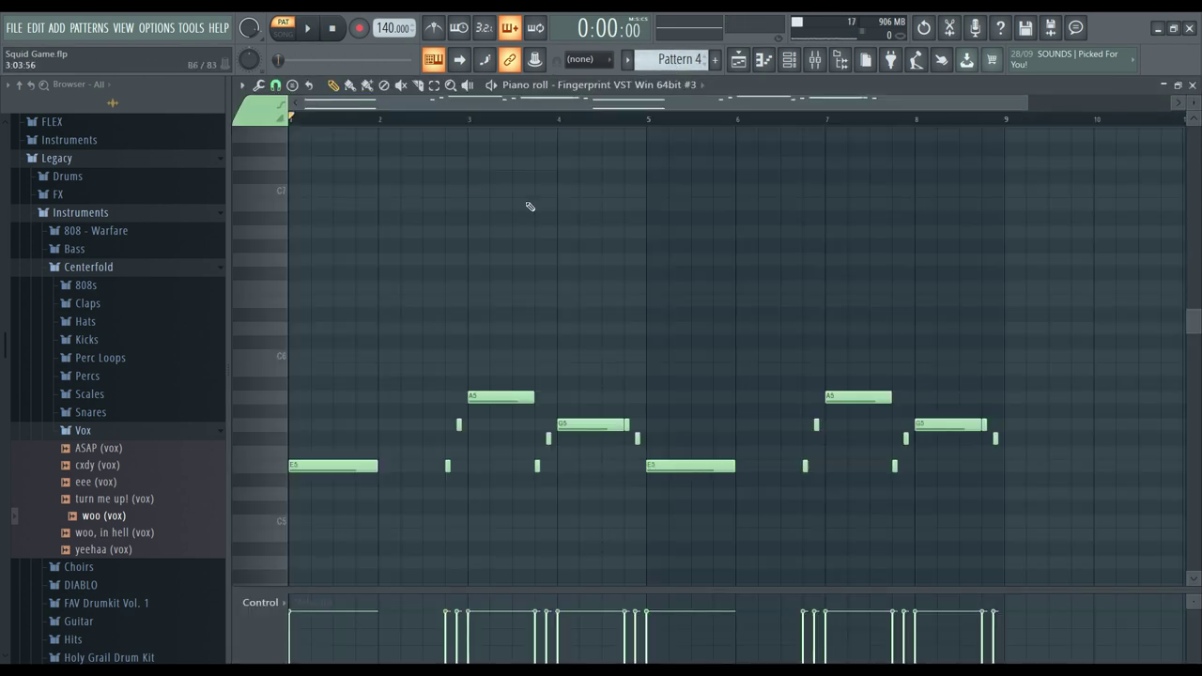
pyautogui.press('space')
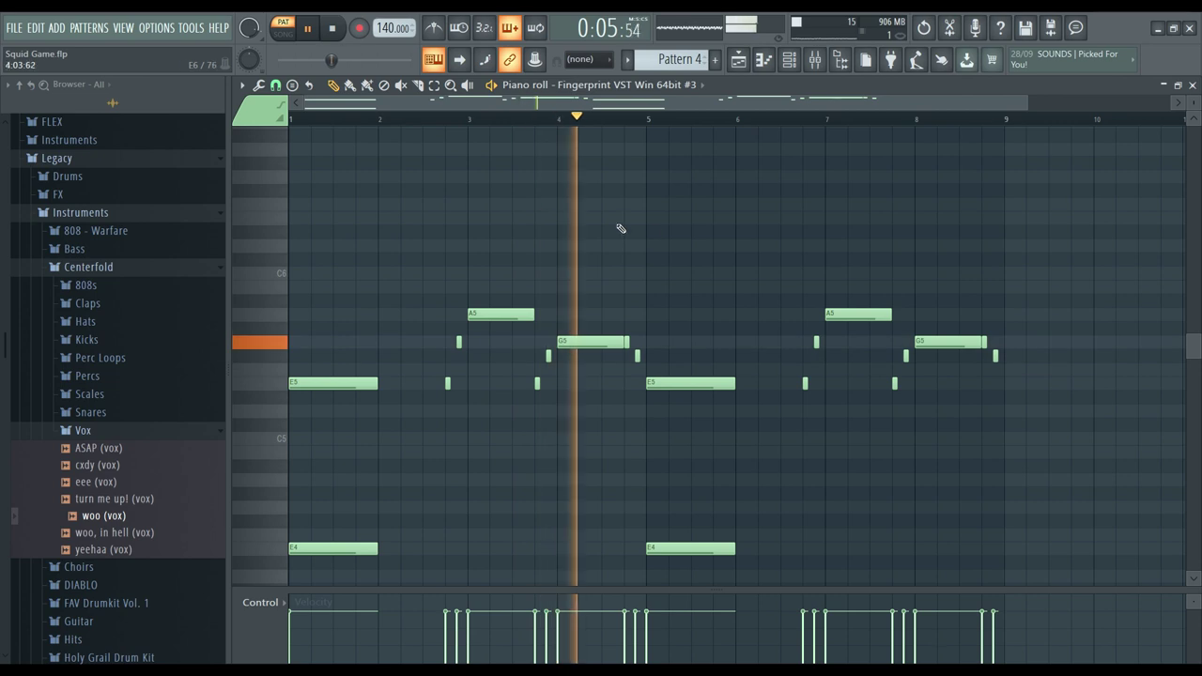
pyautogui.press('space')
pyautogui.click(1192, 85)
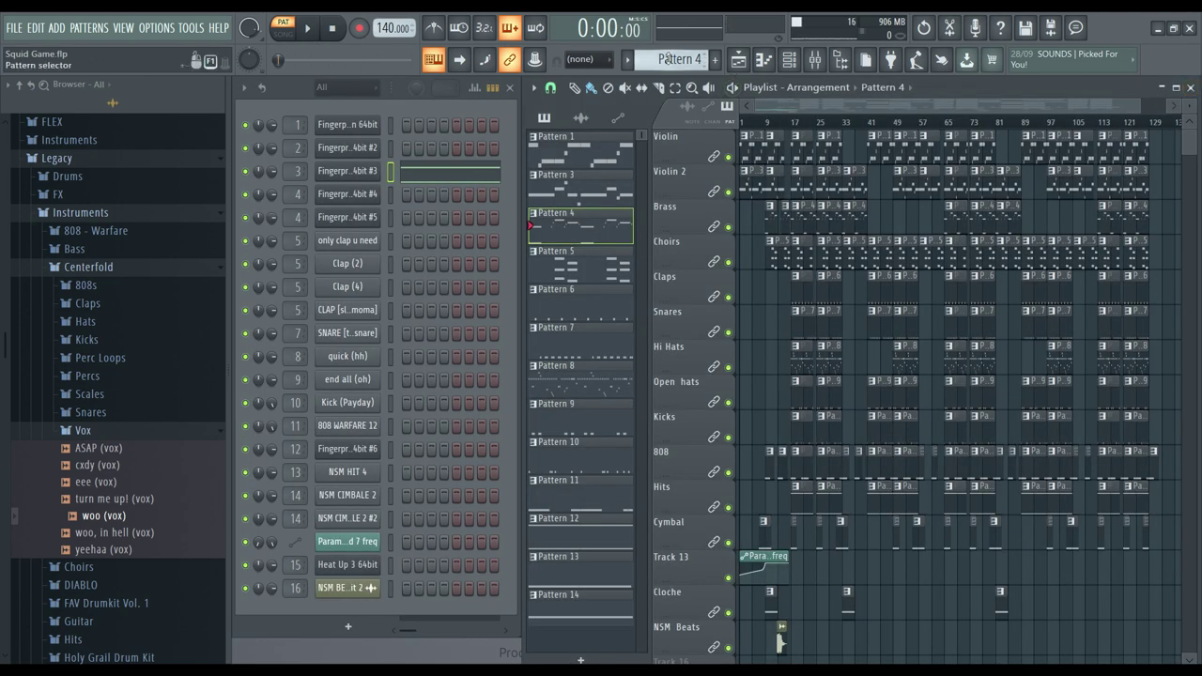
# Step: Switch to Pattern 5 and audition the Fingerprint VST Win 64bit #4 choir chords in the piano roll
pyautogui.scroll(-1, 665, 59)
pyautogui.click(459, 192)
pyautogui.press('space')
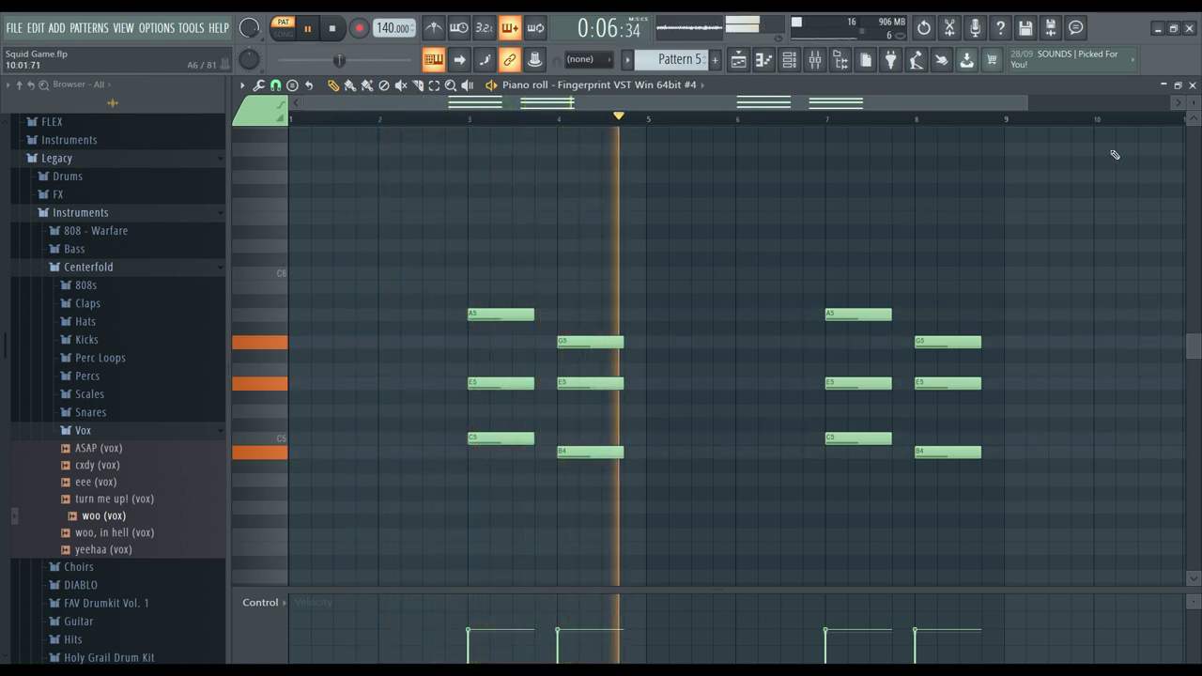
pyautogui.press('space')
pyautogui.click(1192, 84)
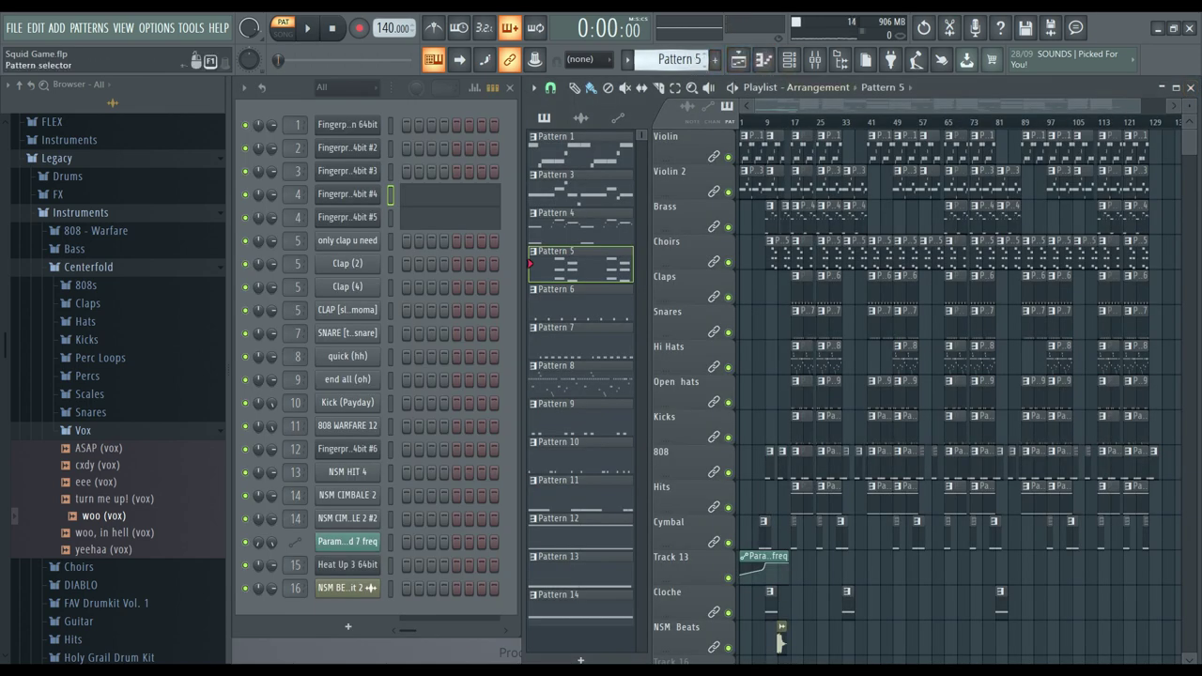
# Step: Switch to Pattern 6 and audition the "only clap u need" clap notes in the piano roll
pyautogui.scroll(-1, 672, 60)
pyautogui.click(423, 249)
pyautogui.press('space')
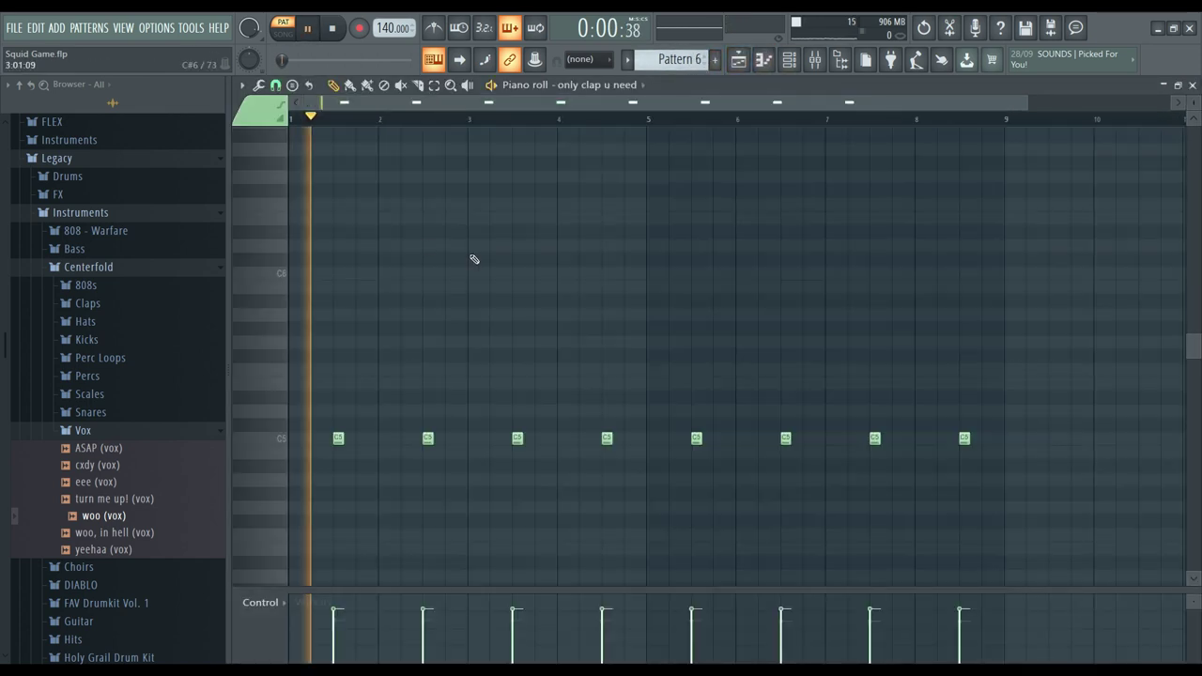
pyautogui.press('space')
pyautogui.click(1192, 85)
# Step: Switch to Pattern 7 and audition the SNARE [trap snare] notes in the piano roll
pyautogui.scroll(-1, 696, 62)
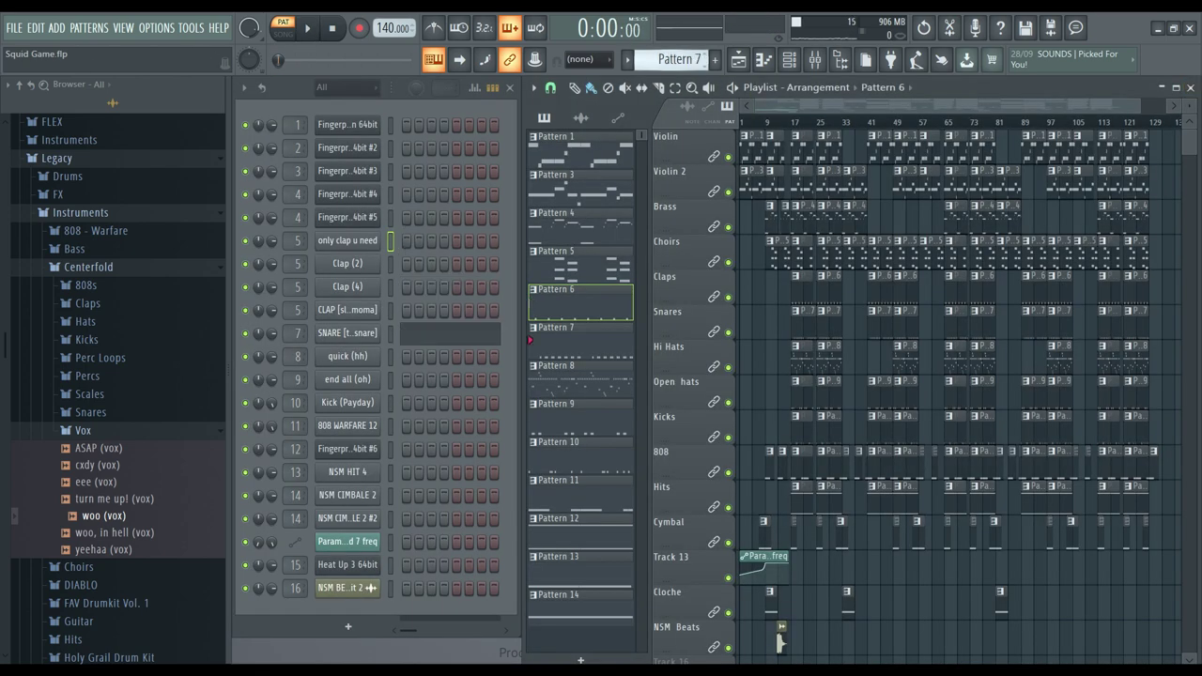
pyautogui.click(472, 339)
pyautogui.press('space')
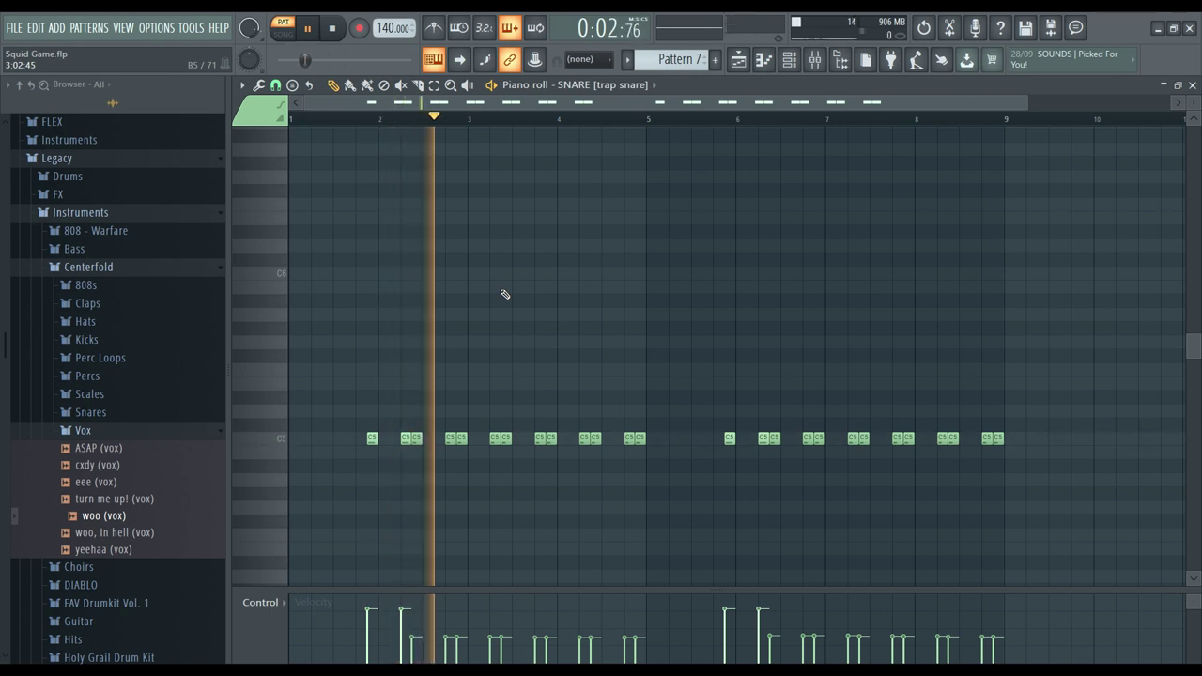
pyautogui.press('space')
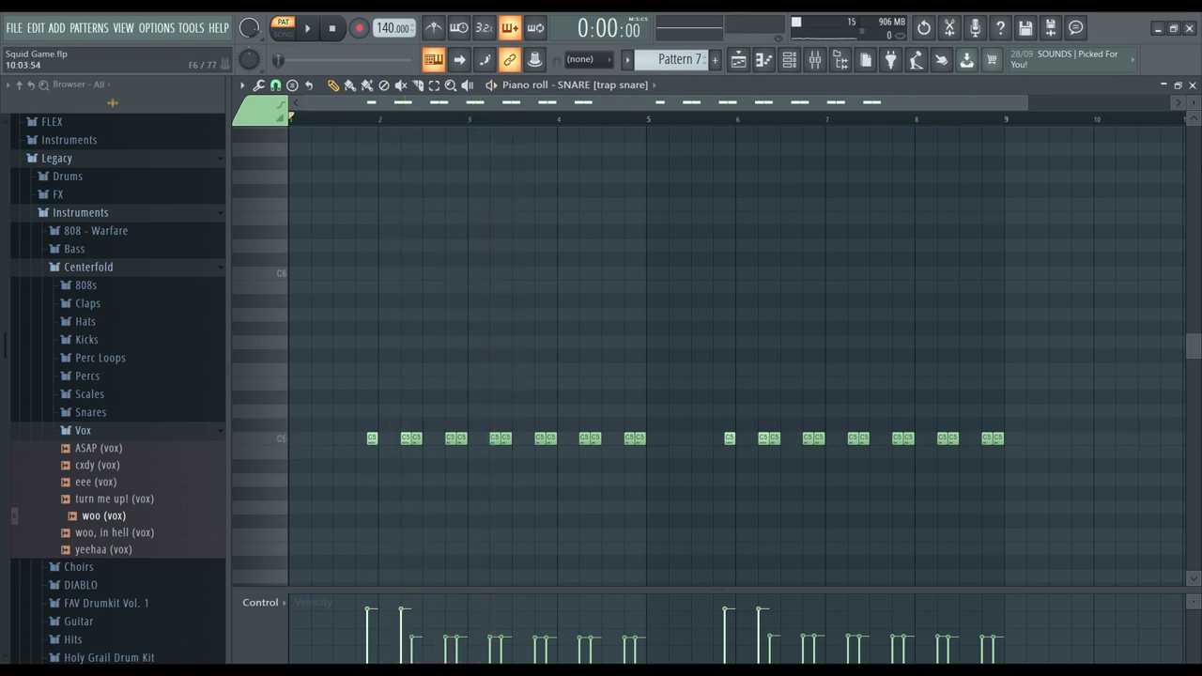
pyautogui.click(1190, 86)
# Step: Switch to Pattern 8 and audition the quick (hh) hi-hat notes in the piano roll
pyautogui.scroll(-1, 690, 60)
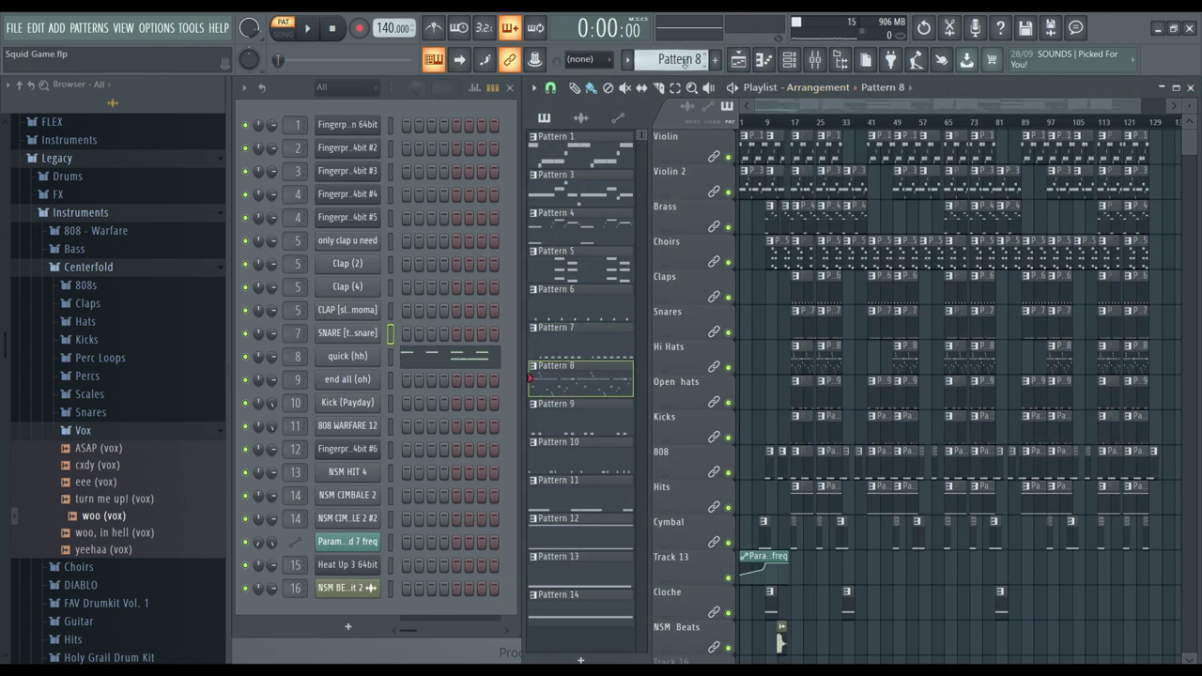
pyautogui.click(464, 354)
pyautogui.press('space')
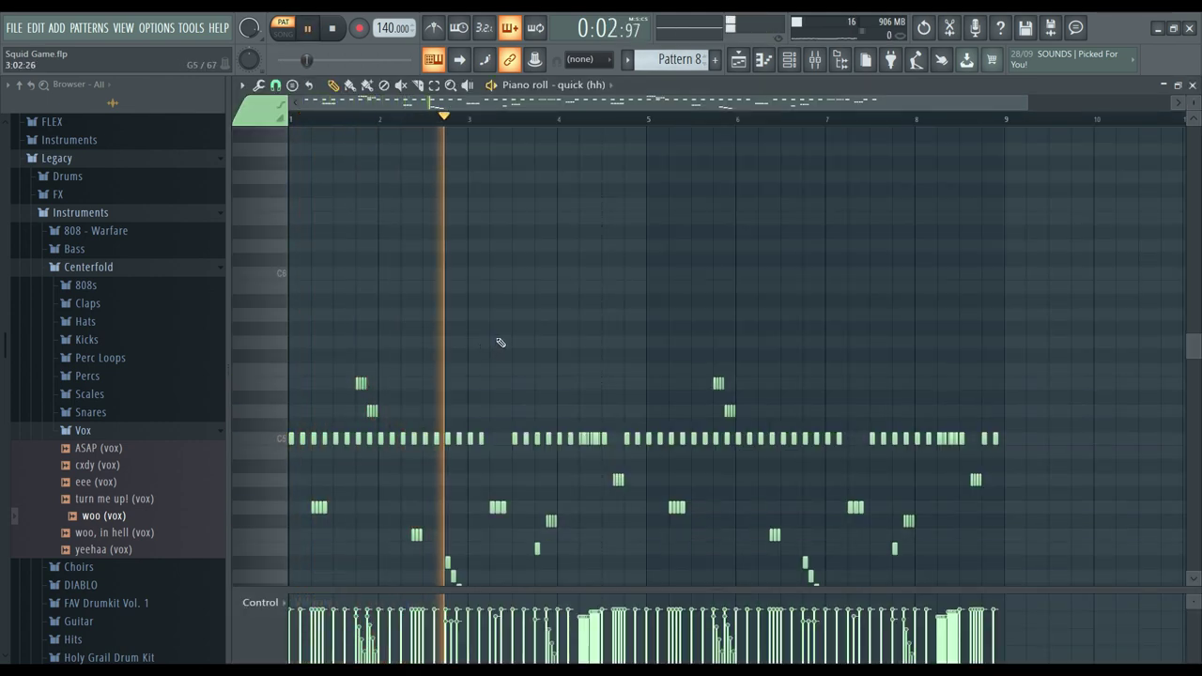
pyautogui.press('space')
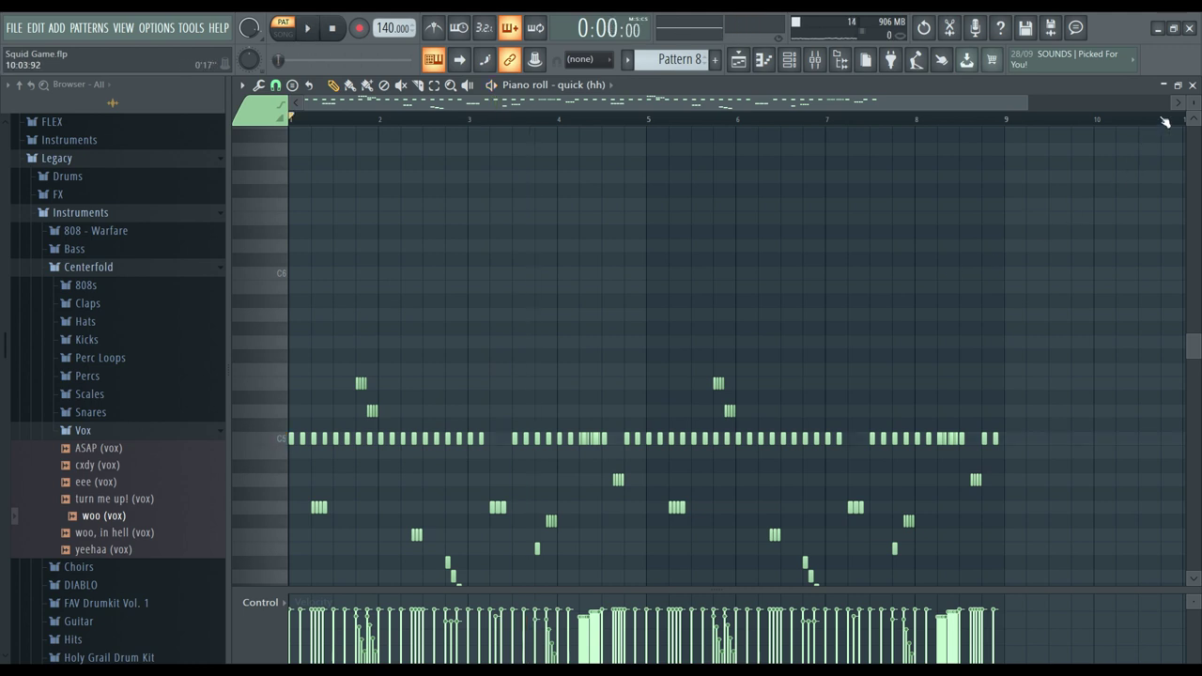
pyautogui.click(1192, 84)
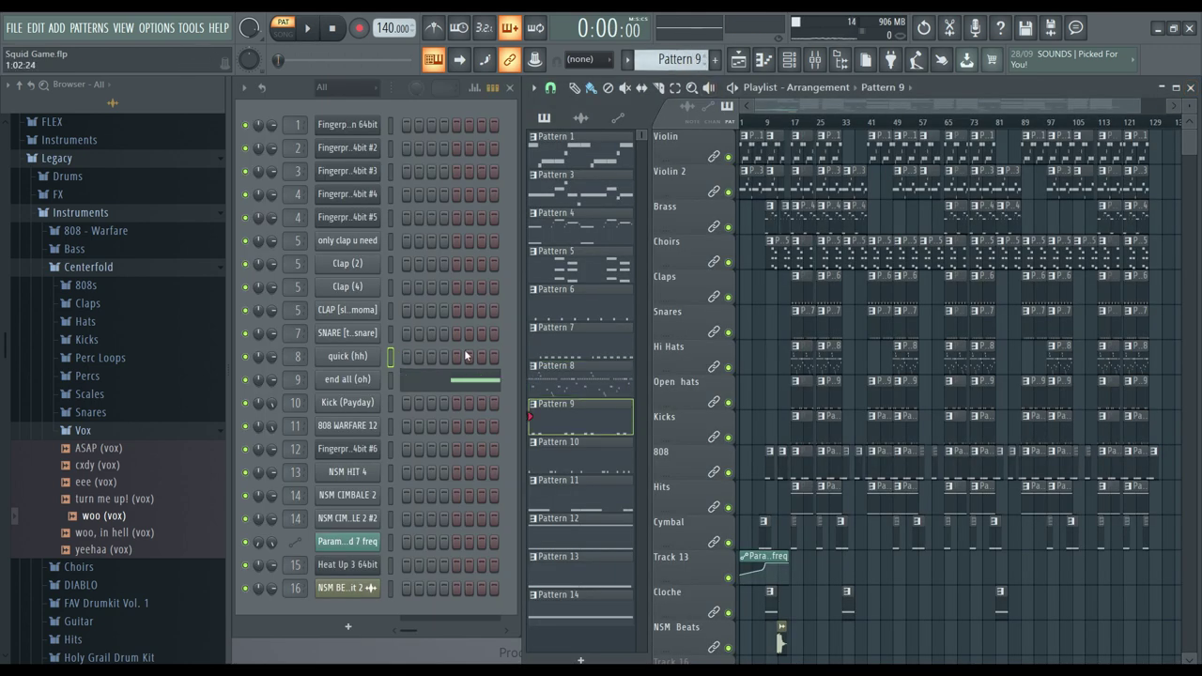
# Step: Audition Pattern 9's end all (oh) open-hat notes in the piano roll
pyautogui.click(458, 388)
pyautogui.press('space')
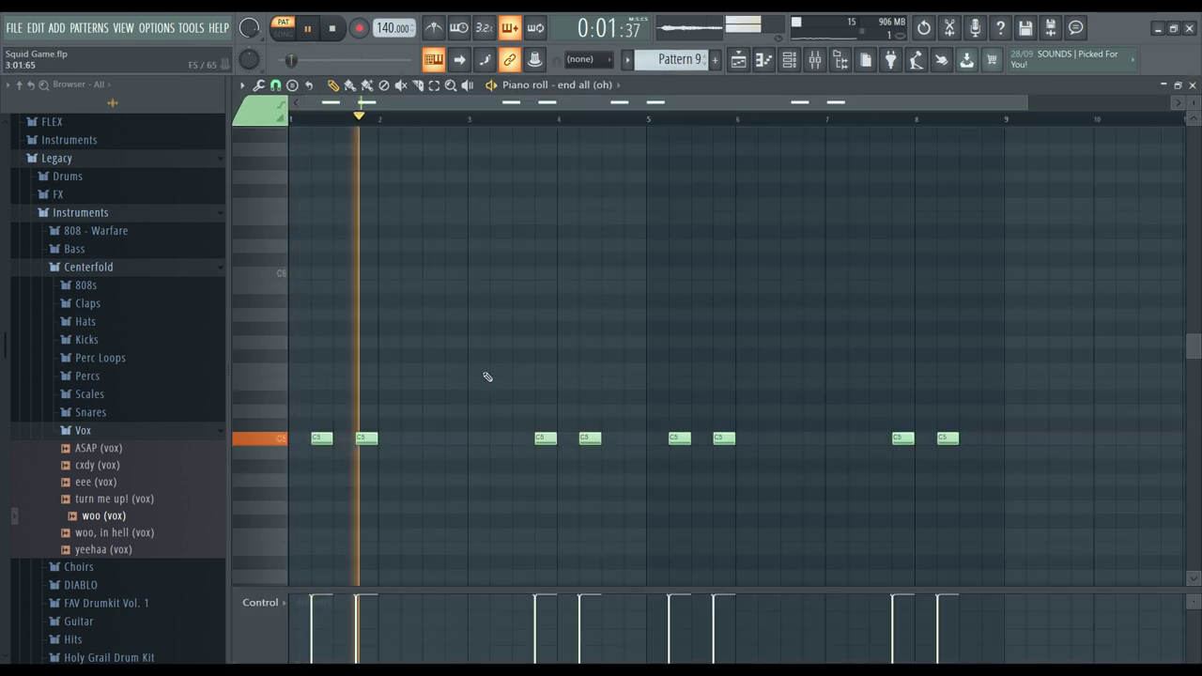
pyautogui.press('space')
pyautogui.click(1192, 84)
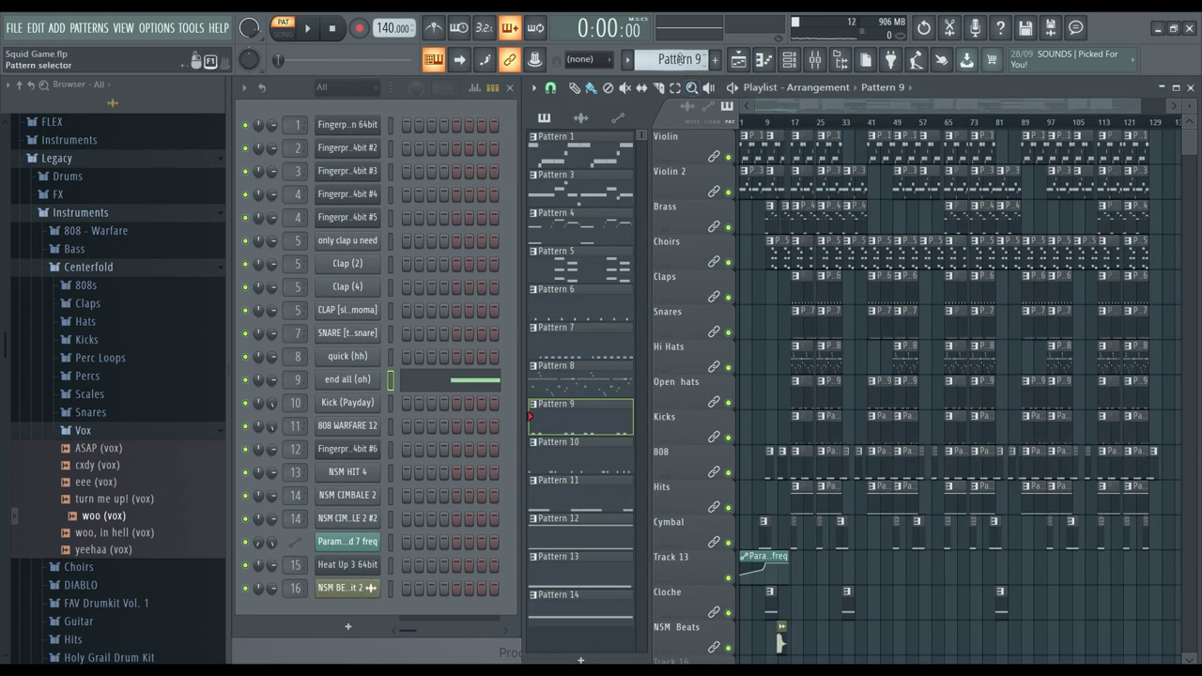
# Step: Switch to Pattern 10 and audition the Kick (Payday) notes in the piano roll
pyautogui.scroll(-1, 681, 59)
pyautogui.click(440, 405)
pyautogui.press('space')
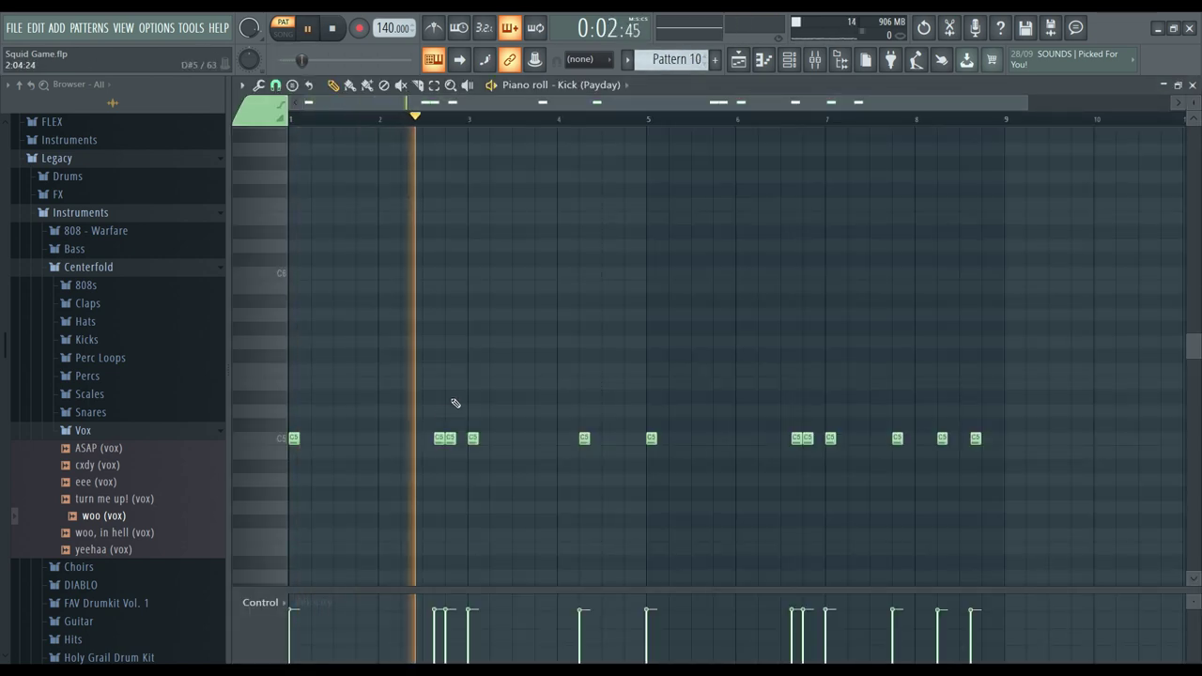
pyautogui.press('space')
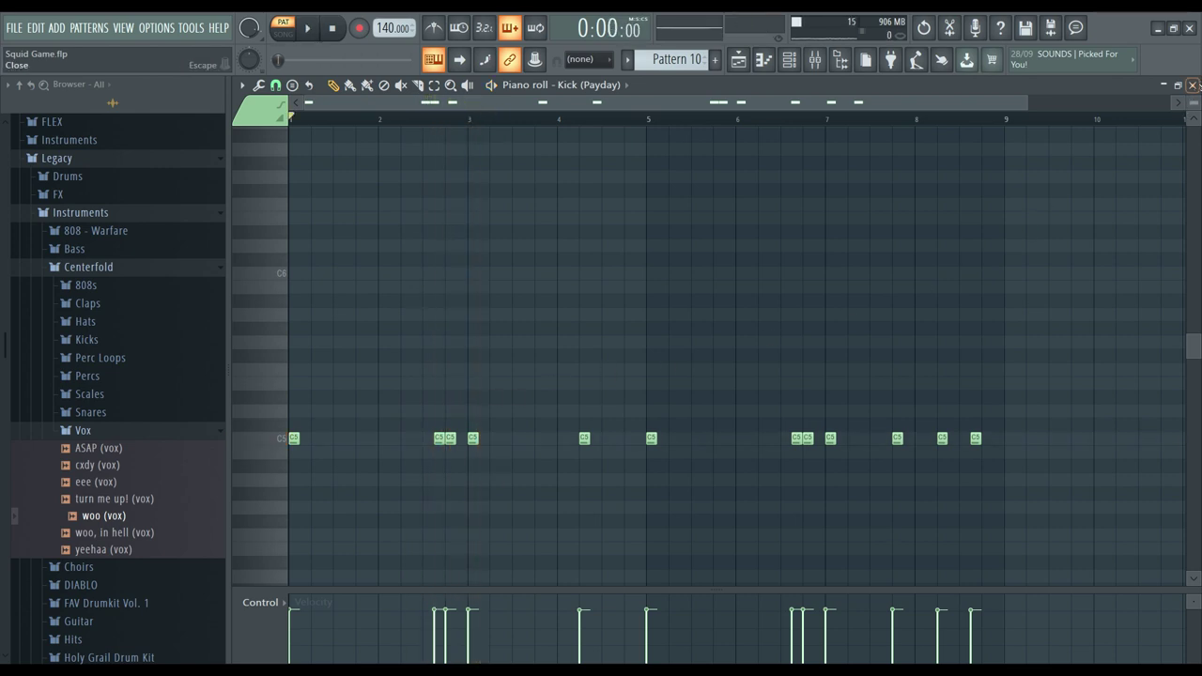
pyautogui.click(1192, 85)
# Step: Switch to Pattern 11 and audition the 808 WARFARE 12 bass notes in the piano roll
pyautogui.scroll(-1, 678, 59)
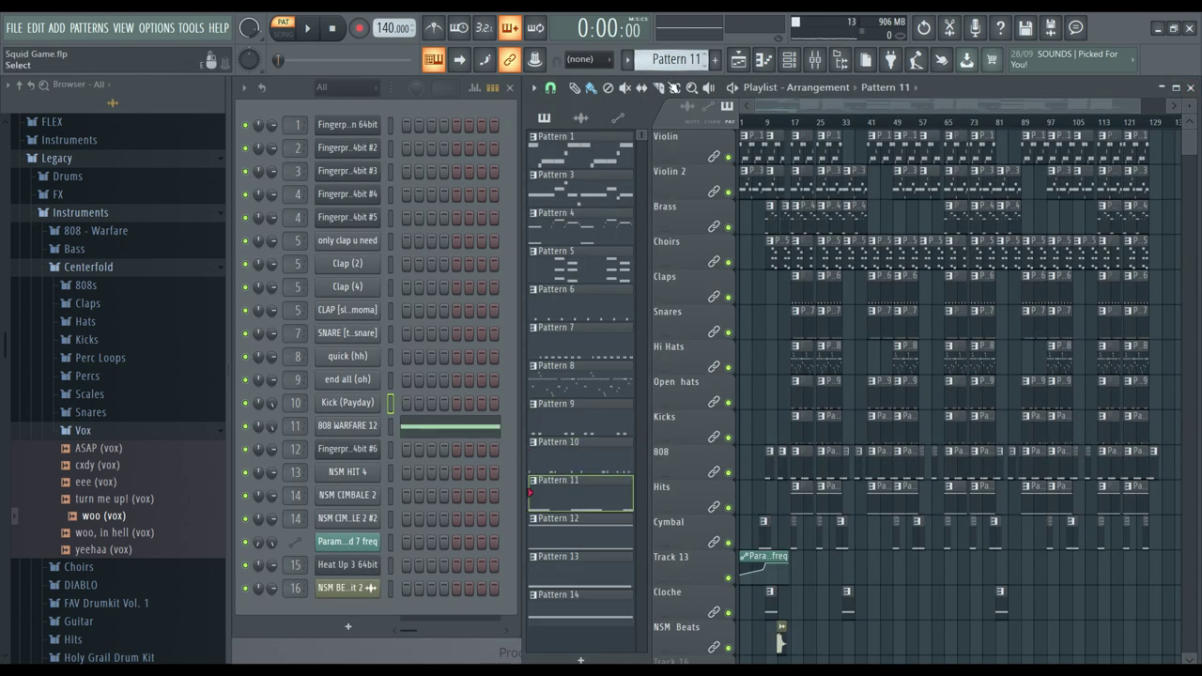
pyautogui.click(460, 430)
pyautogui.press('space')
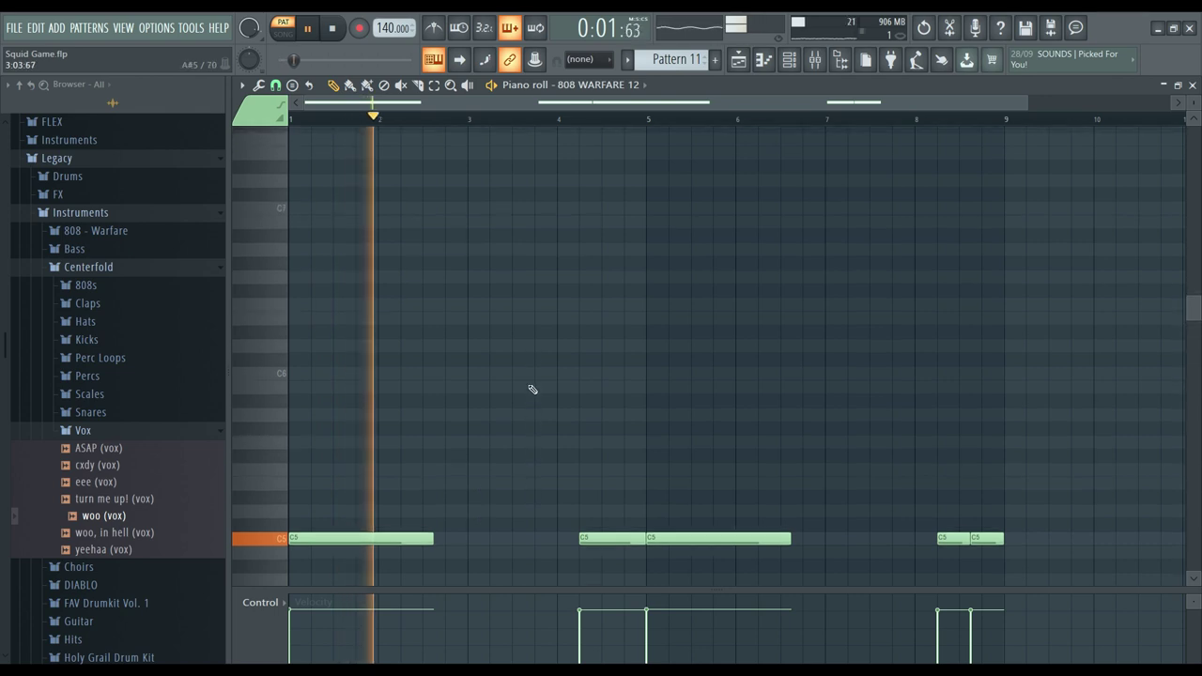
pyautogui.scroll(1, 533, 389)
pyautogui.scroll(-2, 532, 390)
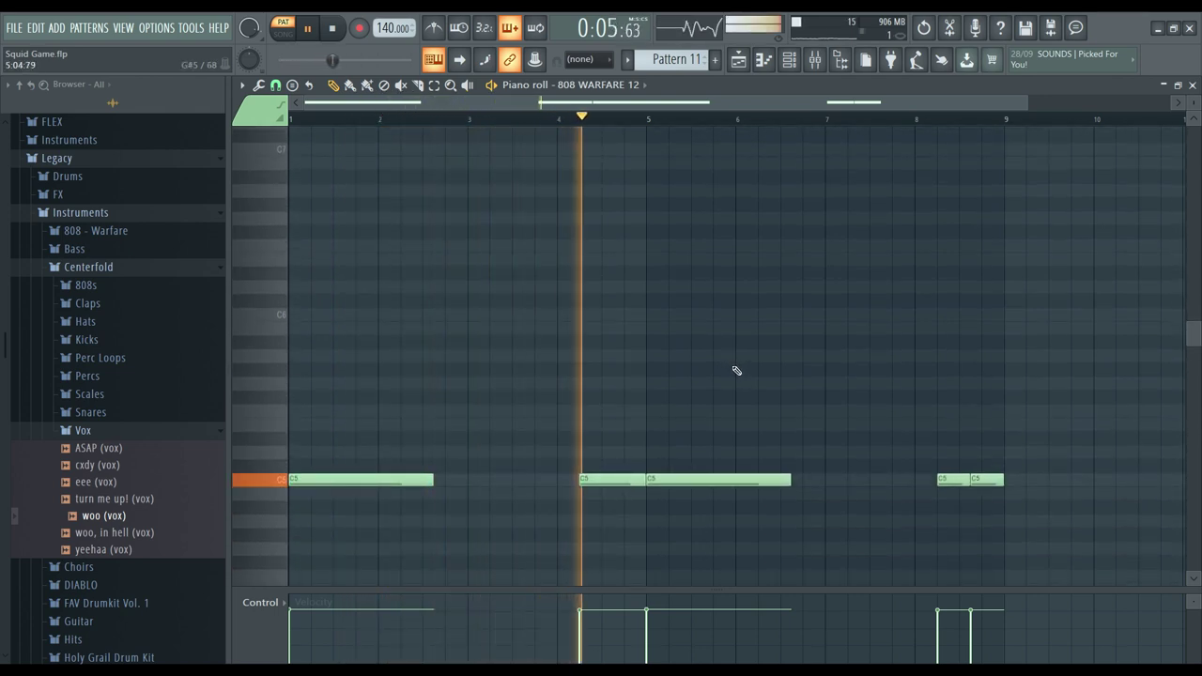
pyautogui.press('space')
pyautogui.click(1191, 85)
# Step: Switch to Pattern 12 and audition the Fingerprint VST Win 64bit #6 notes in the piano roll
pyautogui.scroll(1, 687, 60)
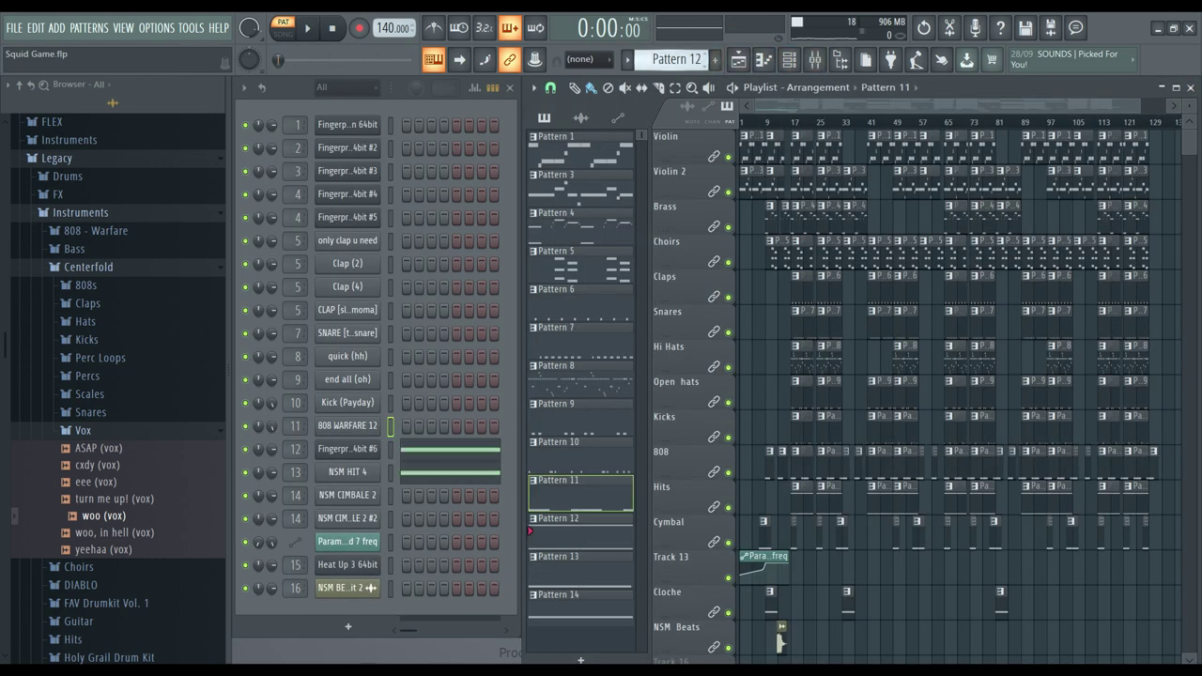
pyautogui.click(449, 457)
pyautogui.press('space')
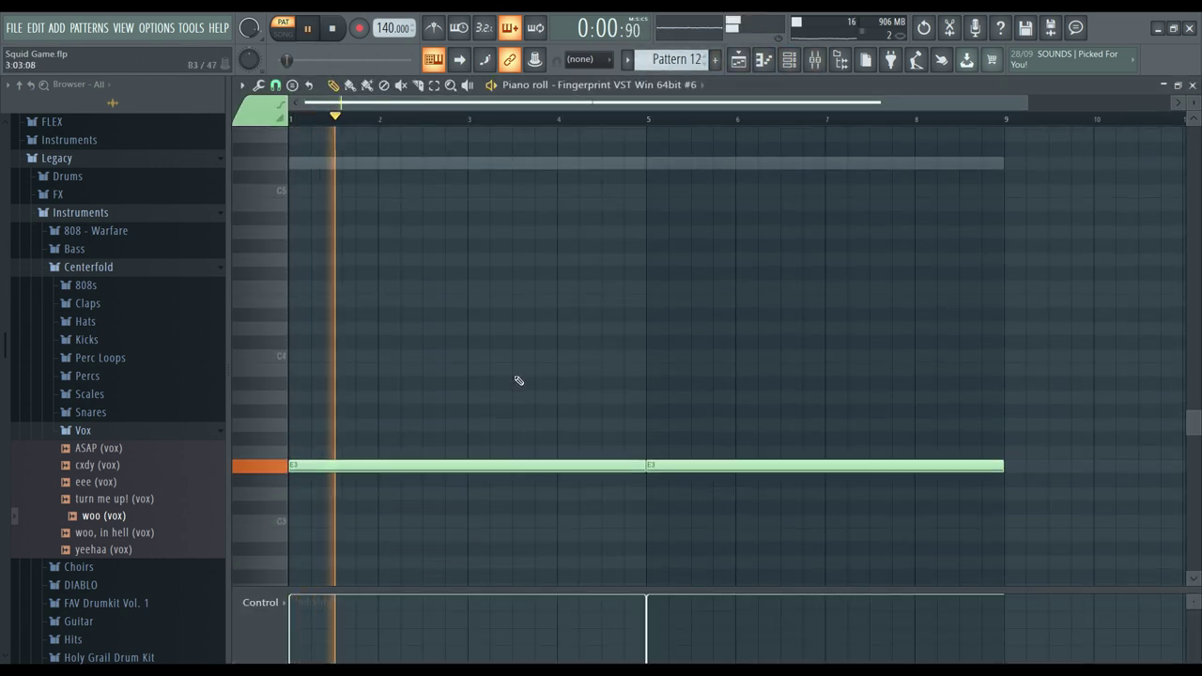
pyautogui.press('space')
pyautogui.click(1192, 85)
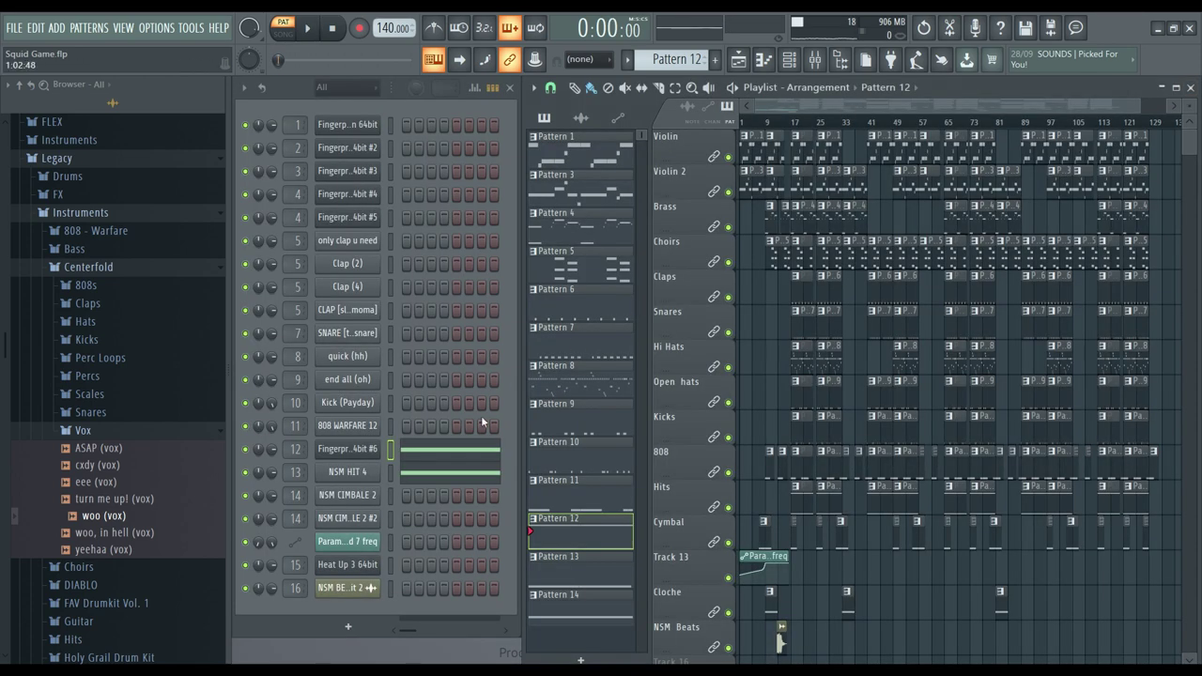
# Step: Audition the NSM HIT 4 notes of Pattern 12 in the piano roll
pyautogui.click(481, 415)
pyautogui.scroll(3, 454, 394)
pyautogui.press('space')
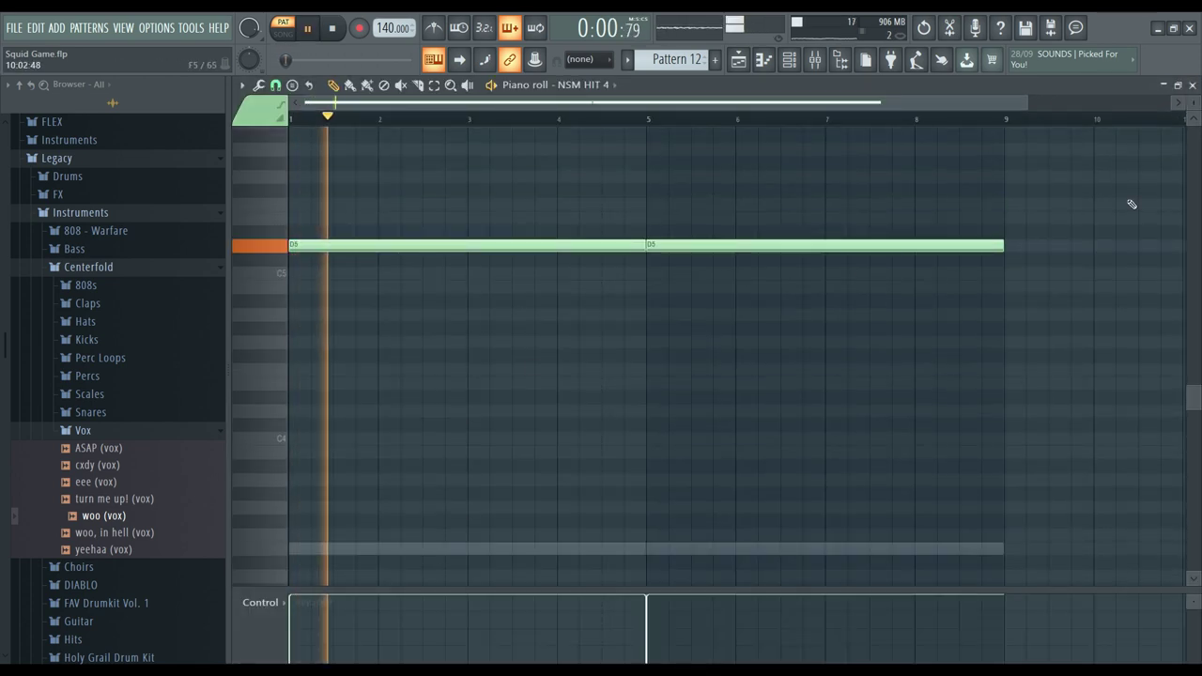
pyautogui.press('space')
pyautogui.click(1191, 85)
# Step: Switch to Pattern 13 and audition the NSM CIMBALE 2 cymbal note in the piano roll
pyautogui.scroll(-1, 648, 59)
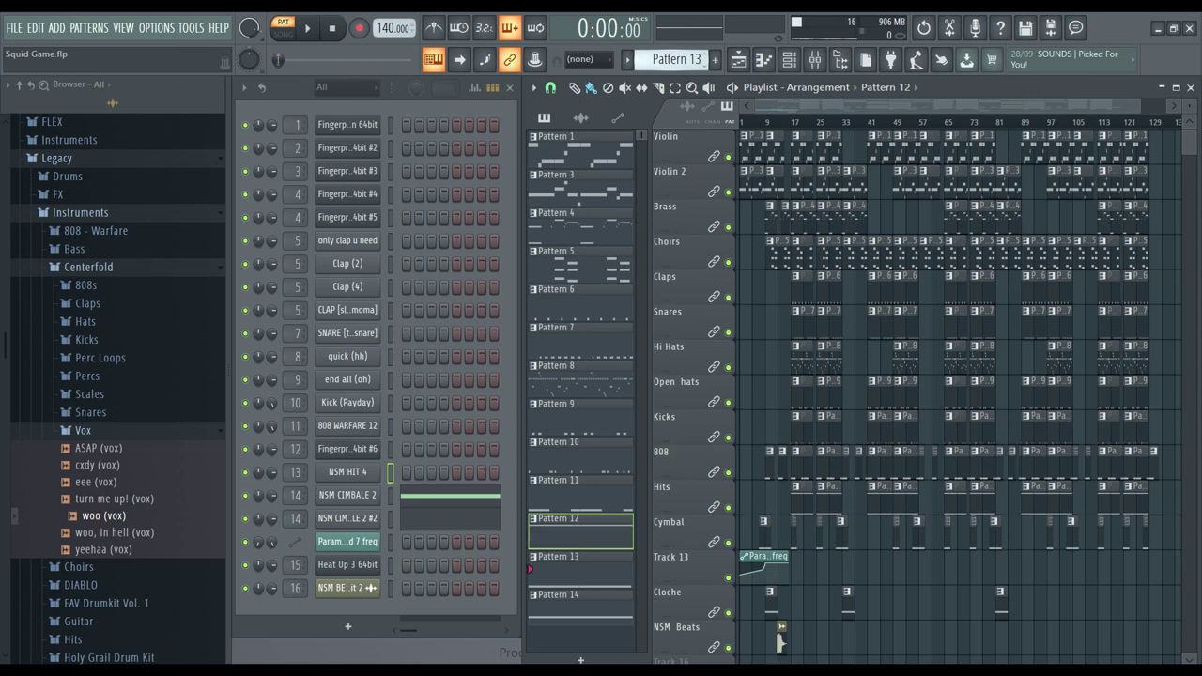
pyautogui.click(433, 505)
pyautogui.press('space')
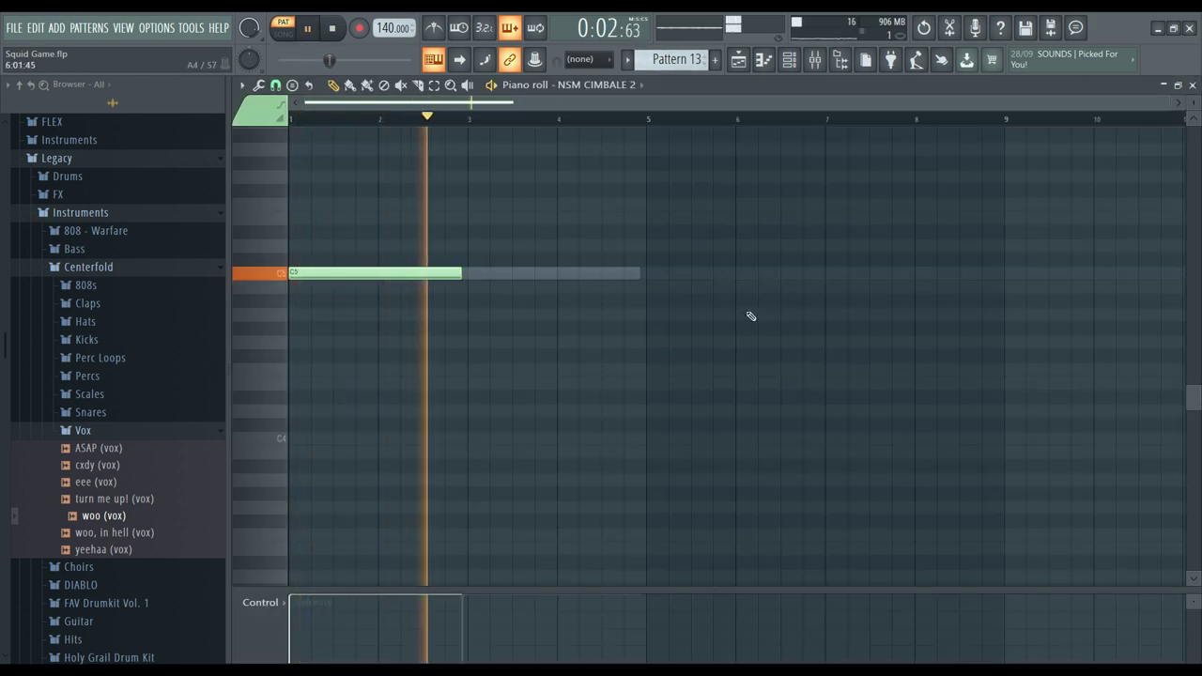
pyautogui.press('space')
pyautogui.click(1191, 86)
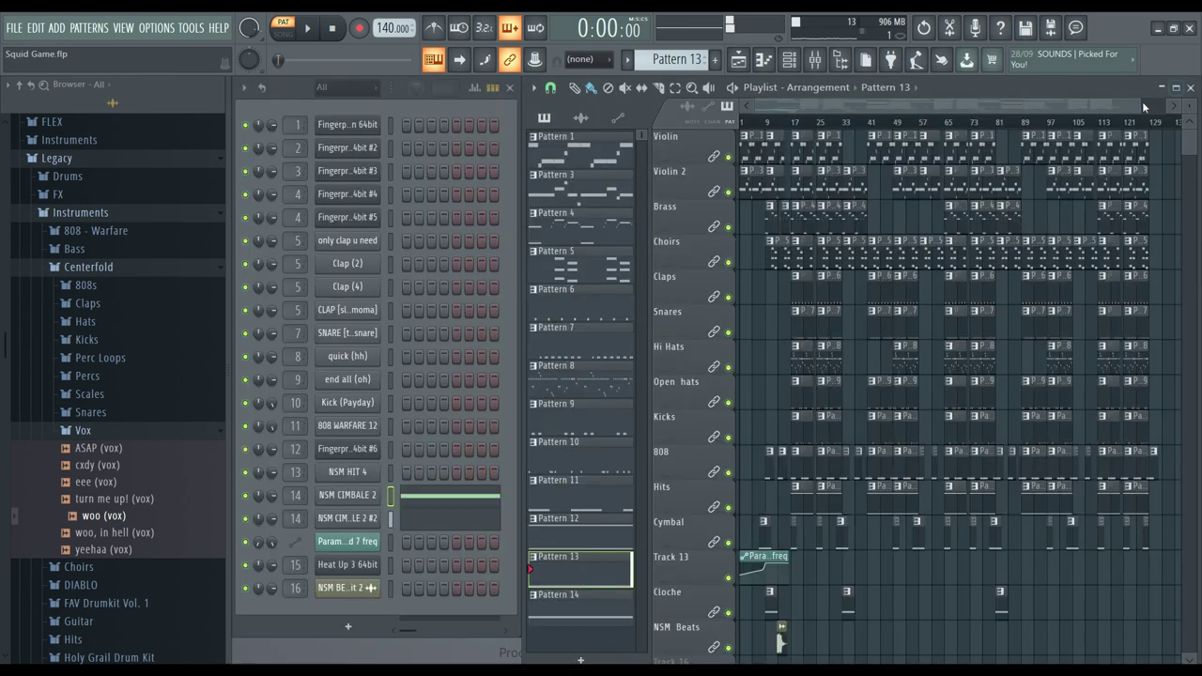
# Step: Switch to Pattern 14 and audition the Heat Up 3 64bit note in the piano roll
pyautogui.scroll(-1, 693, 60)
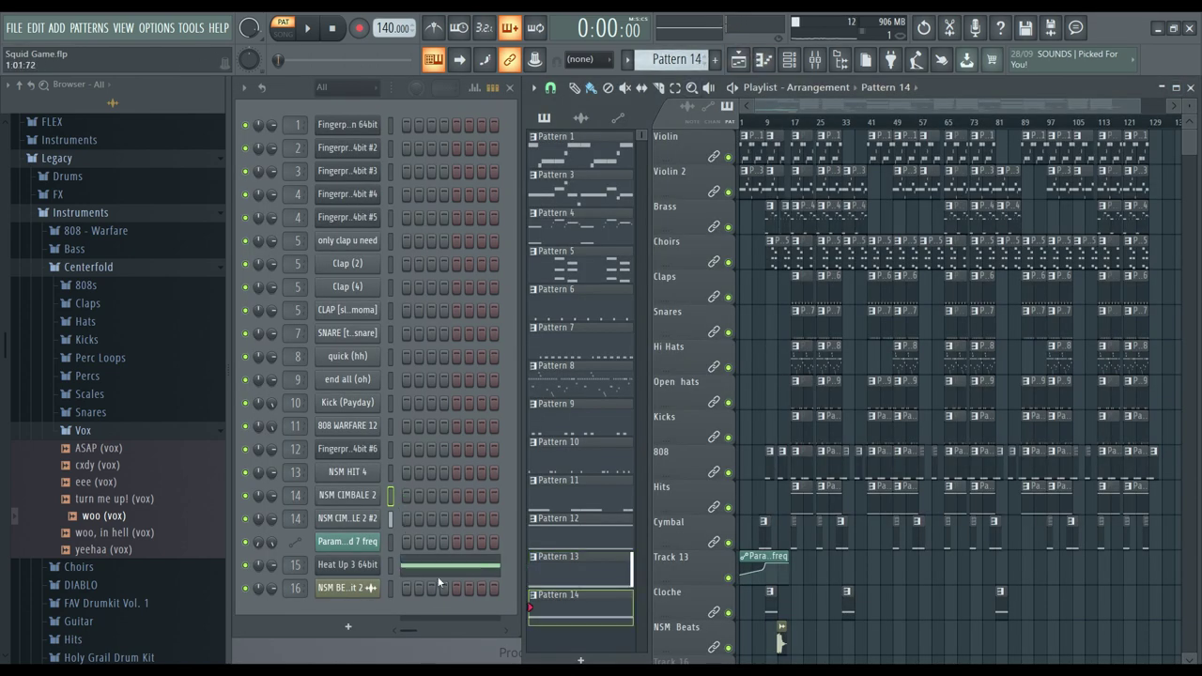
pyautogui.click(438, 566)
pyautogui.press('space')
pyautogui.press('space')
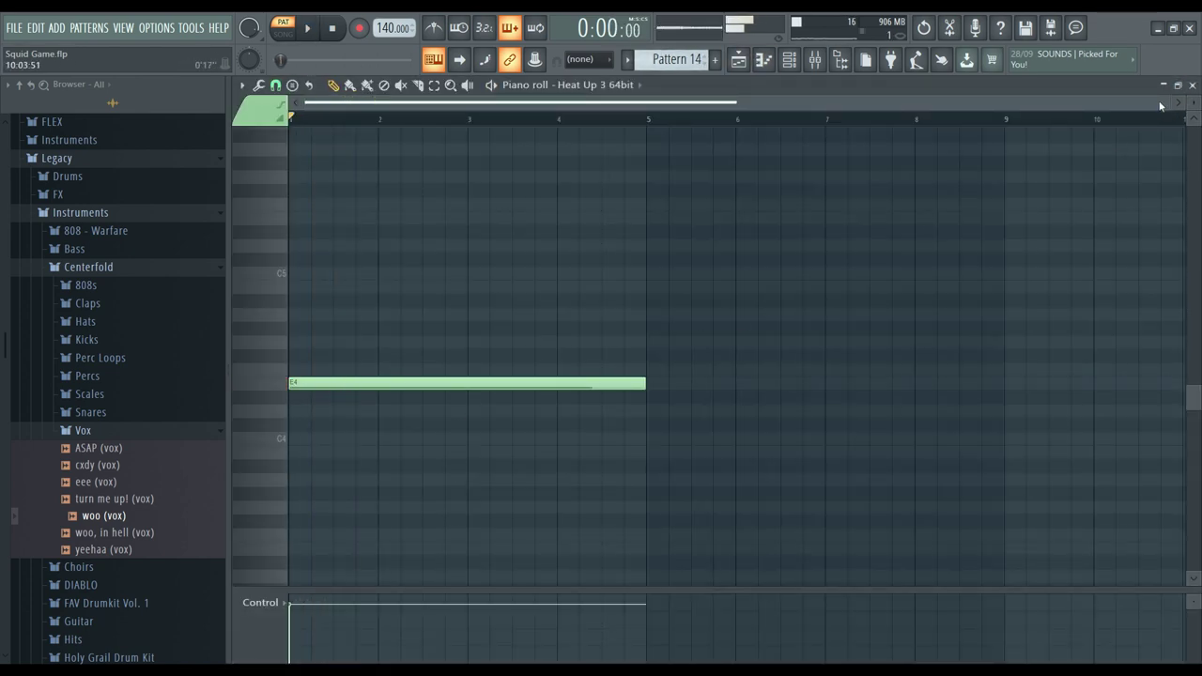
# Step: Return to the playlist and play the full arrangement from the start in song mode
pyautogui.click(1192, 86)
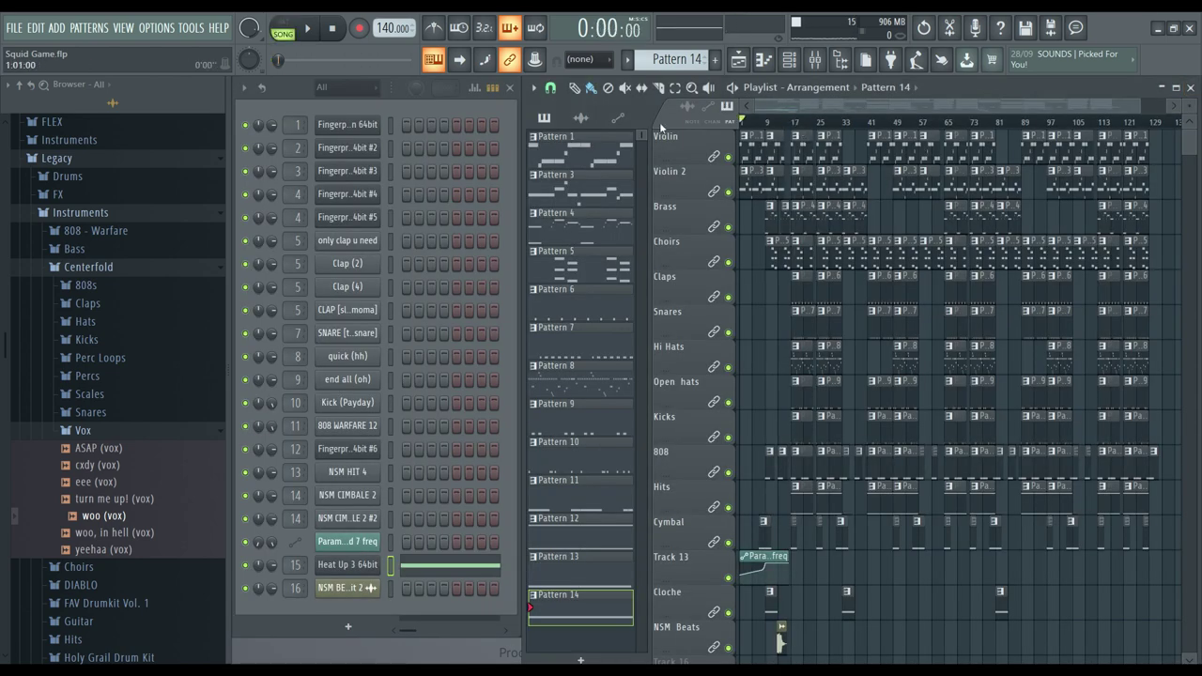
pyautogui.press('space')
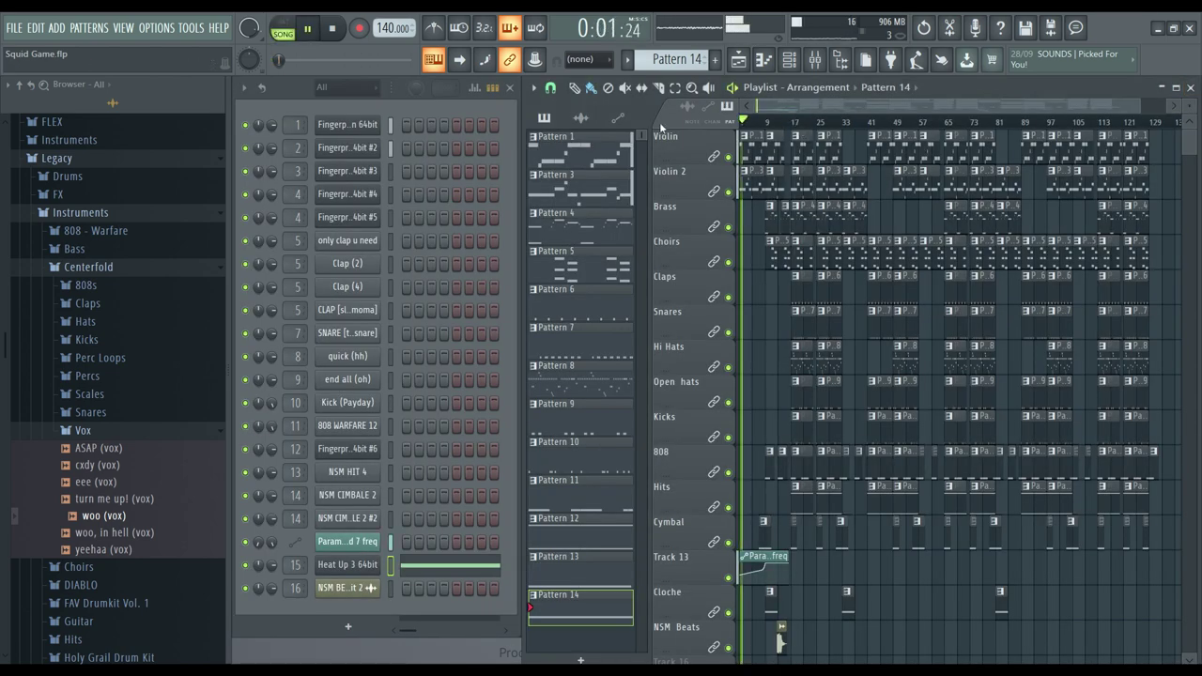